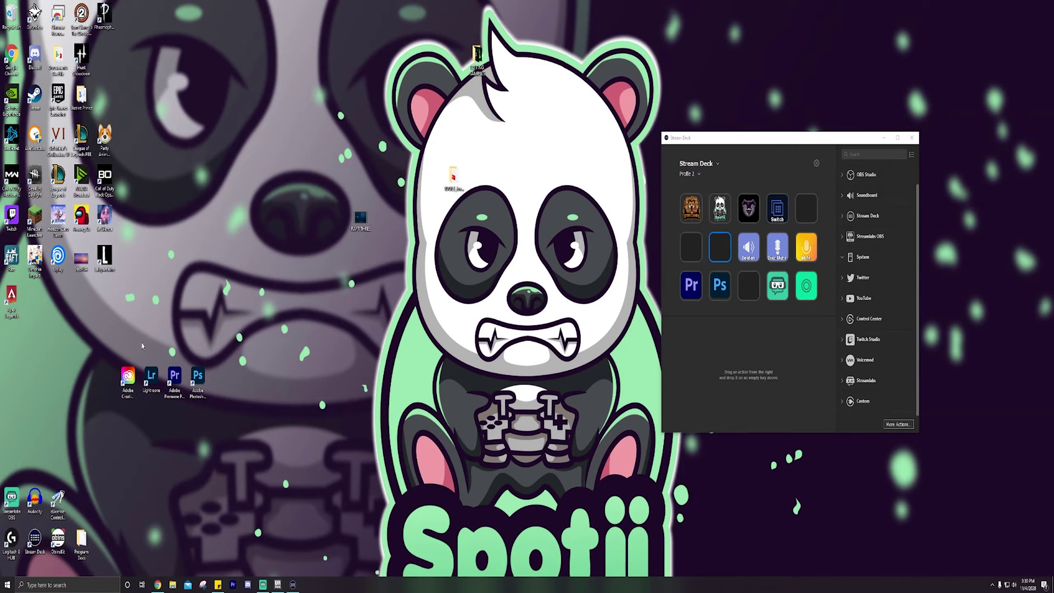
# Step: Search Windows for Discord and reveal its Start Menu shortcut folder via Open file location
pyautogui.click(90, 583)
pyautogui.write('Discord')
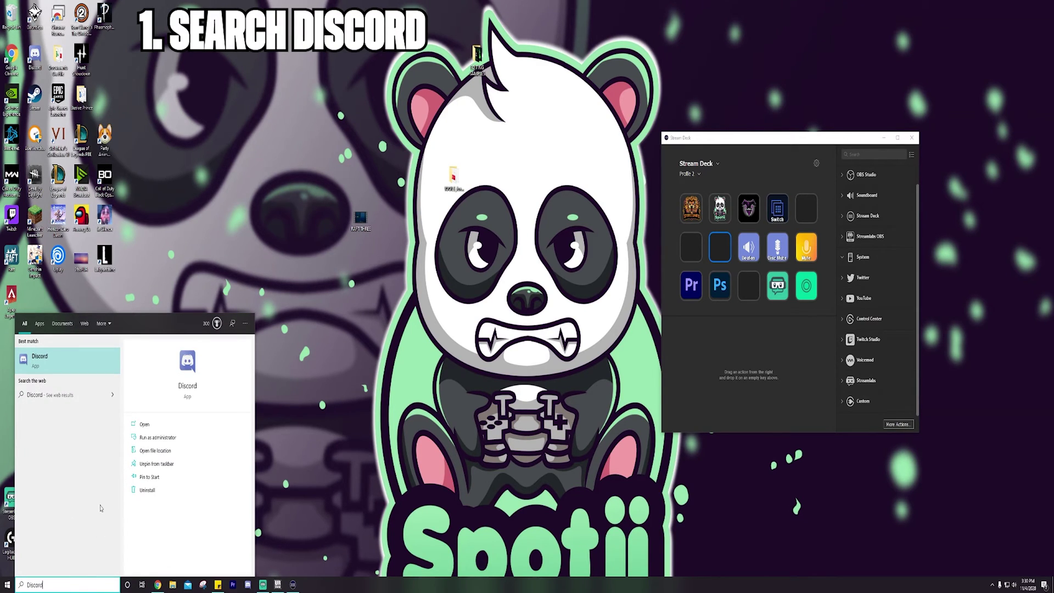
pyautogui.rightClick(73, 369)
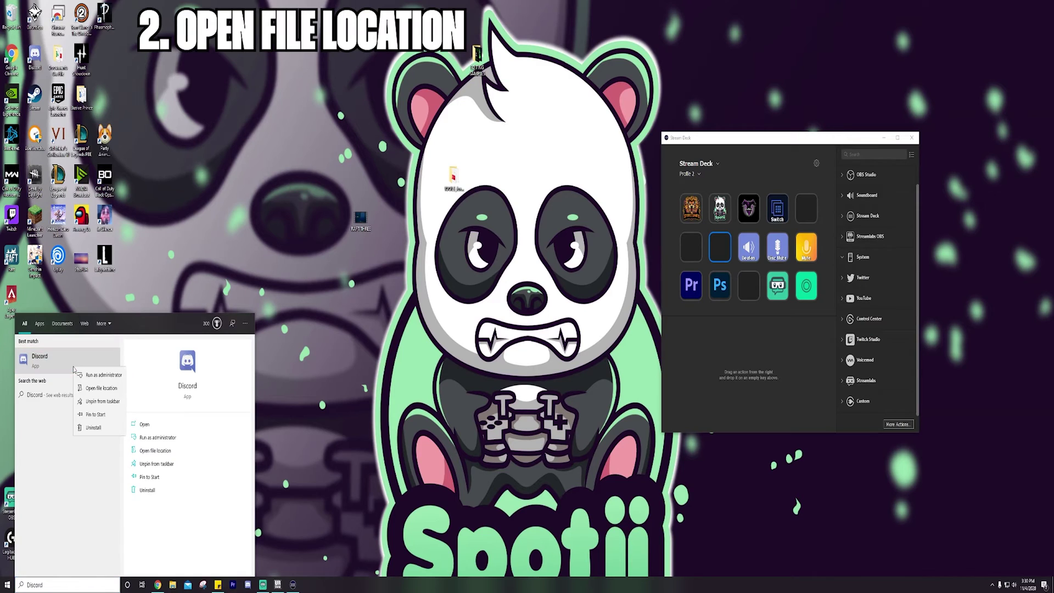
pyautogui.click(103, 388)
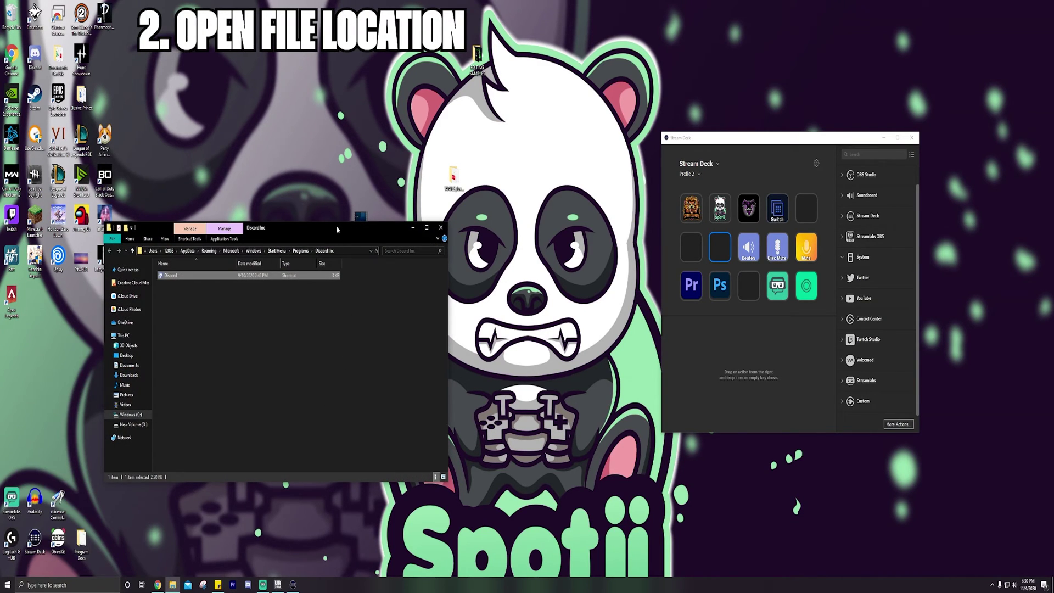
pyautogui.moveTo(337, 229); pyautogui.dragTo(468, 196)
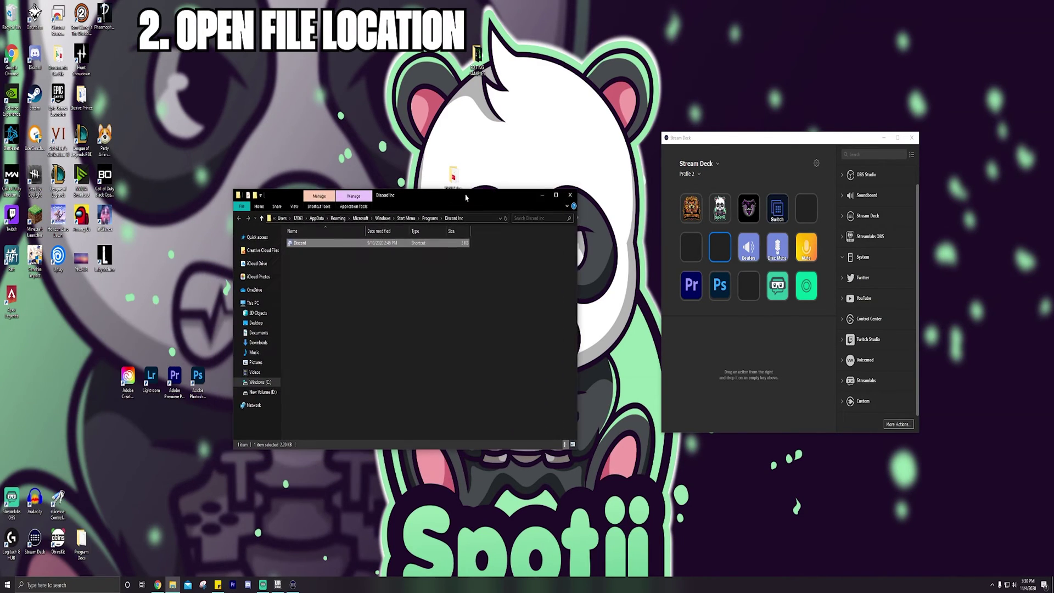
# Step: Follow the Discord shortcut's Open file location to the install folder and deselect Update.exe
pyautogui.rightClick(324, 246)
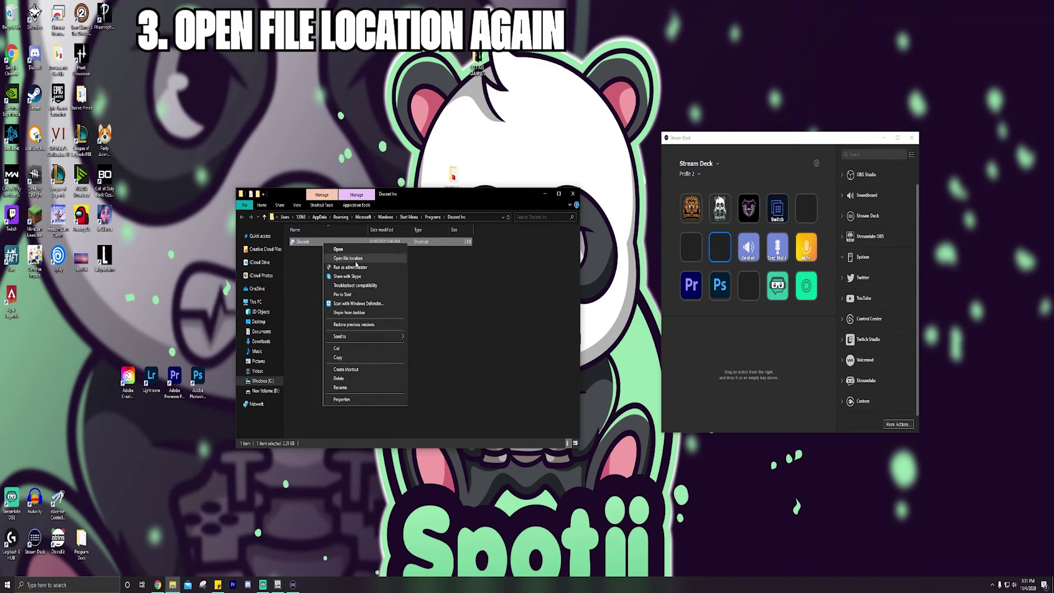
pyautogui.click(354, 263)
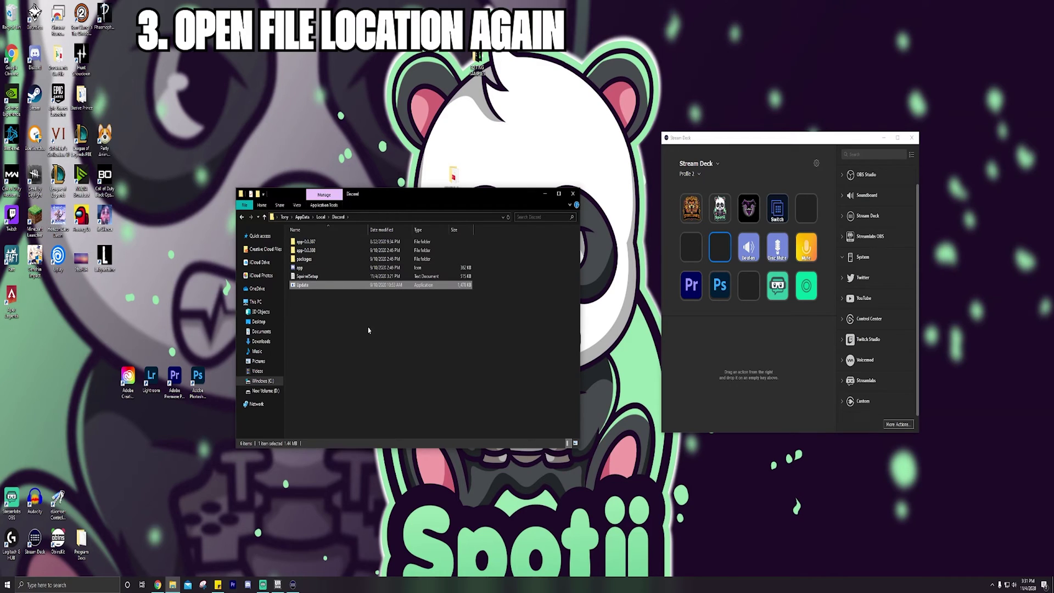
pyautogui.click(357, 352)
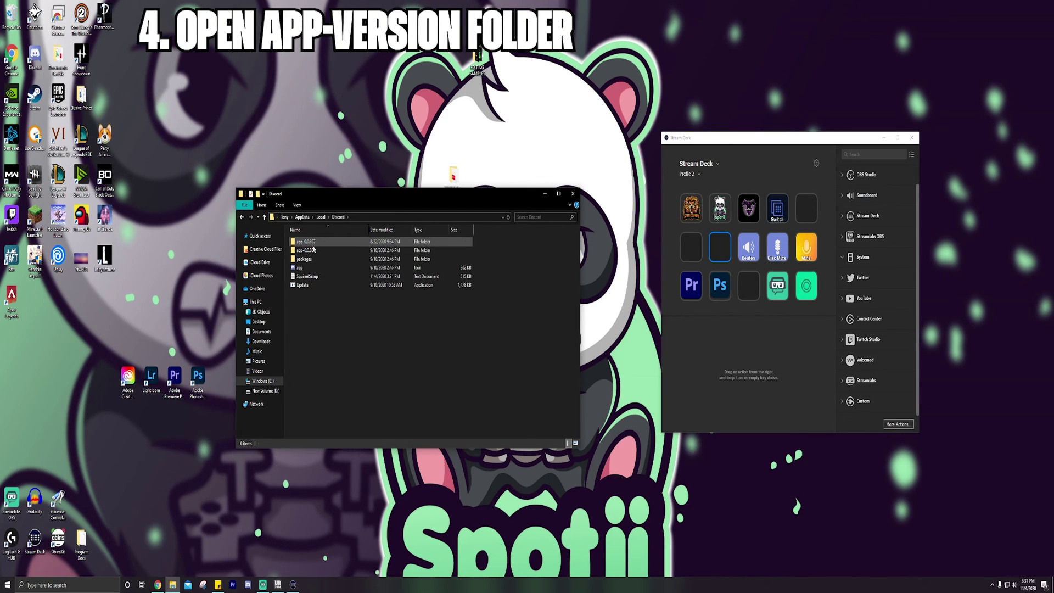
# Step: Enter the app-0.0.308 folder and drag Discord.exe onto an empty Stream Deck key
pyautogui.click(313, 250)
pyautogui.doubleClick(313, 251)
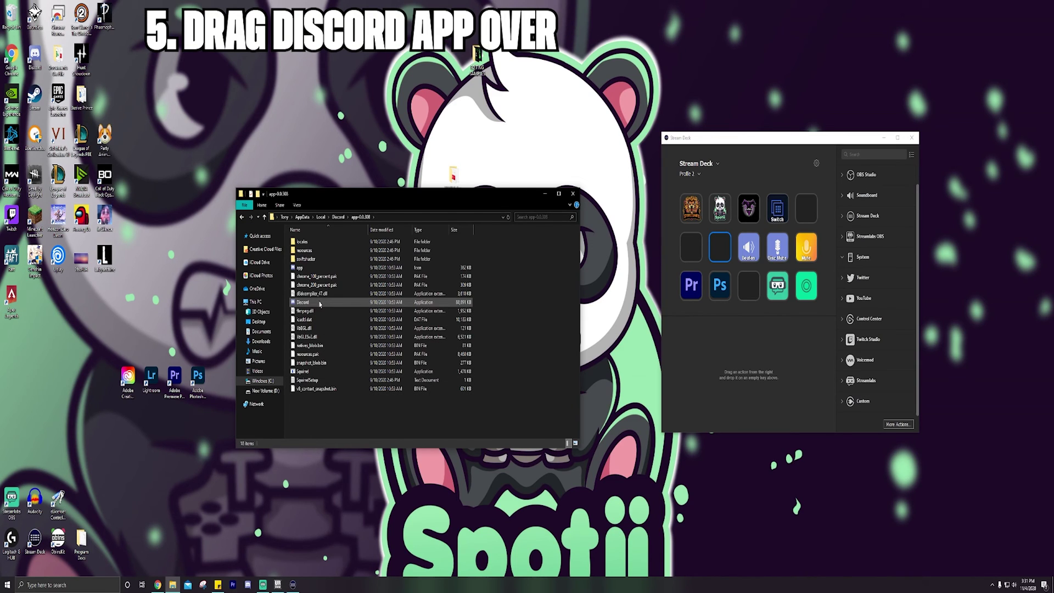
pyautogui.moveTo(305, 302)
pyautogui.moveTo(311, 303)
pyautogui.mouseDown()
pyautogui.moveTo(679, 280)
pyautogui.moveTo(719, 247)
pyautogui.mouseUp()
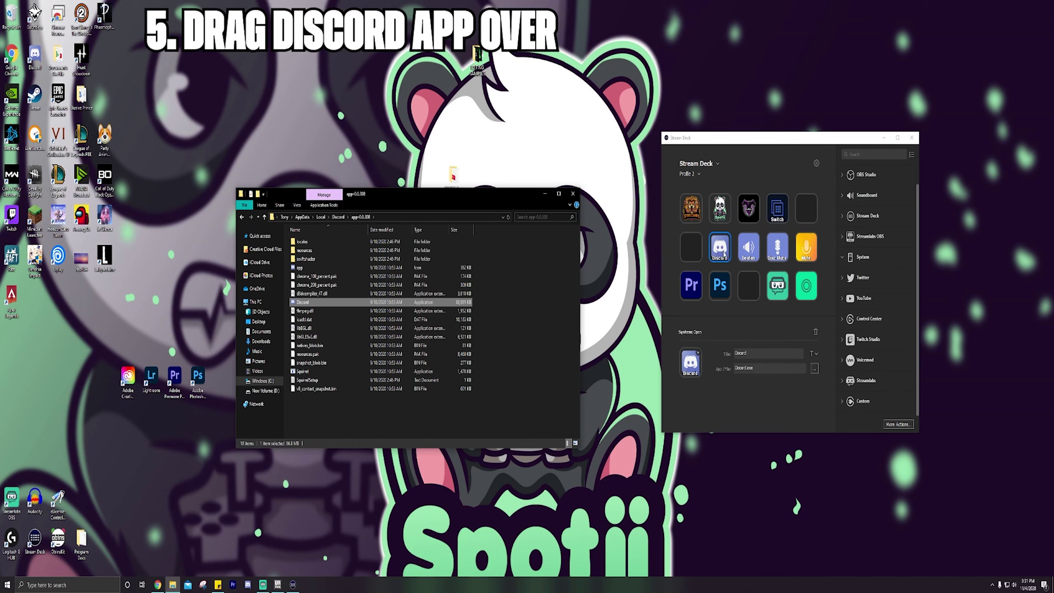